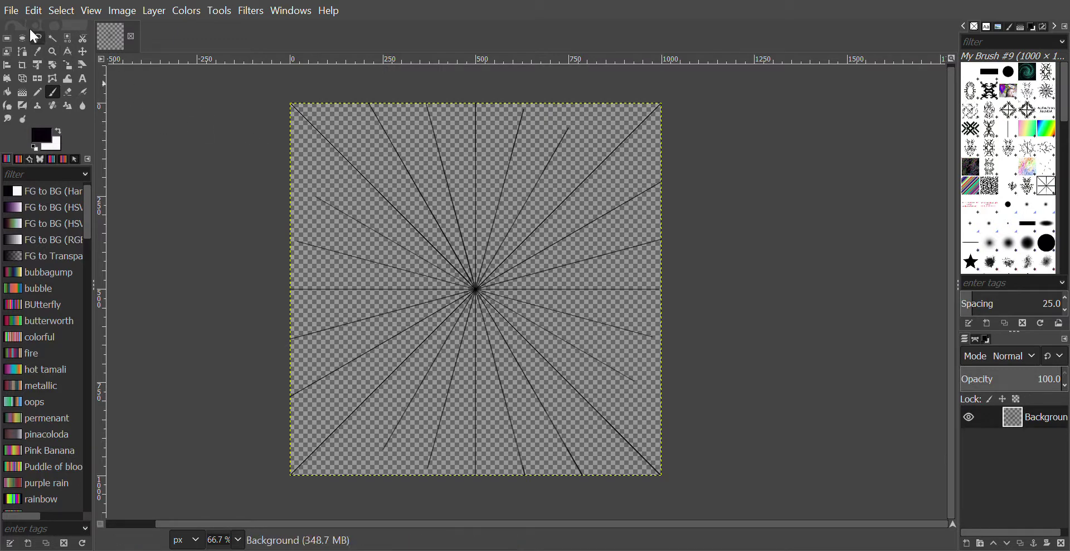
# Step: Create a new image with the same square size and a transparent fill, alongside the starburst
pyautogui.click(13, 13)
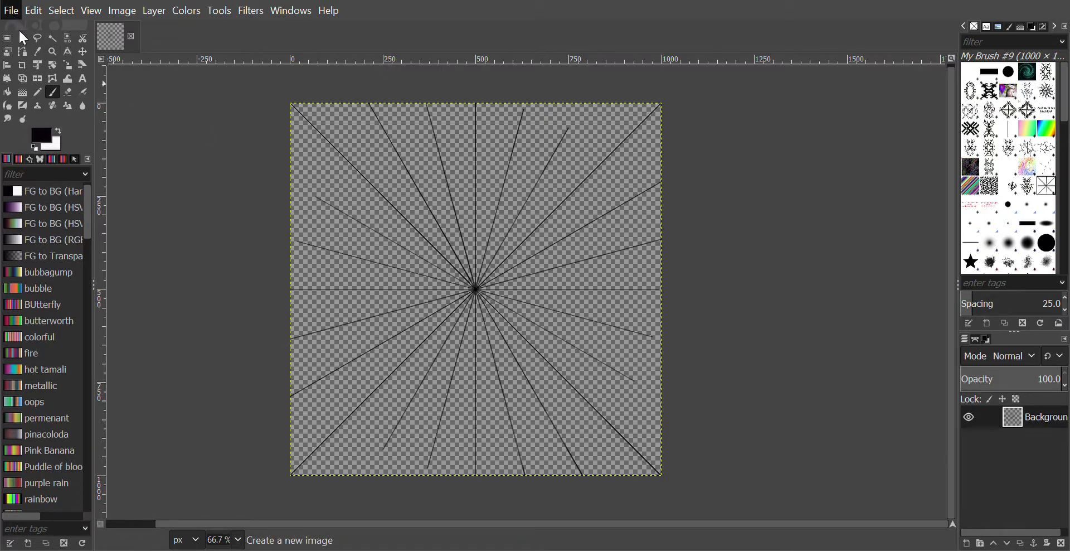
pyautogui.click(22, 38)
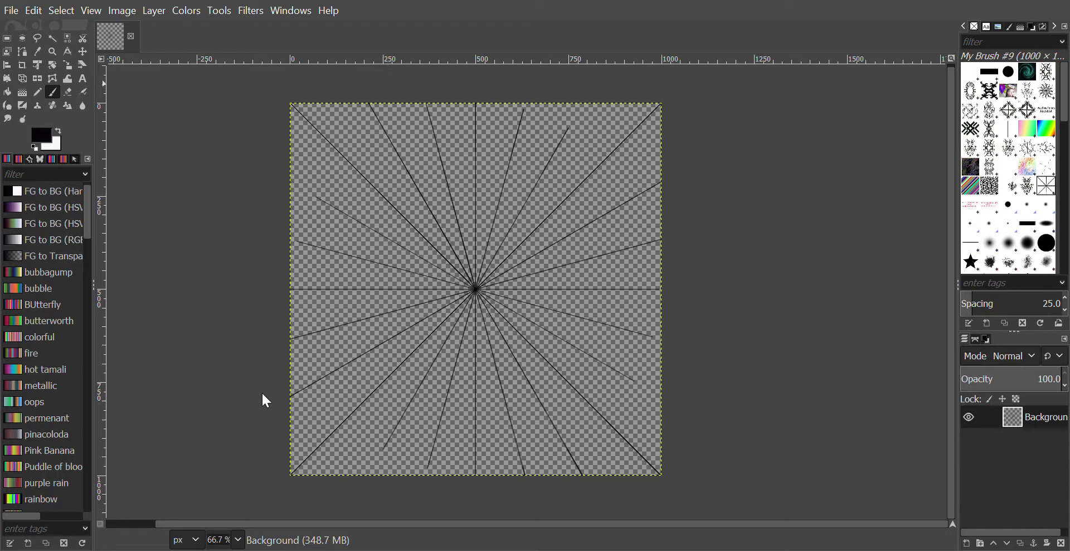
pyautogui.hotkey('ctrl', 'n')
pyautogui.press('Return')
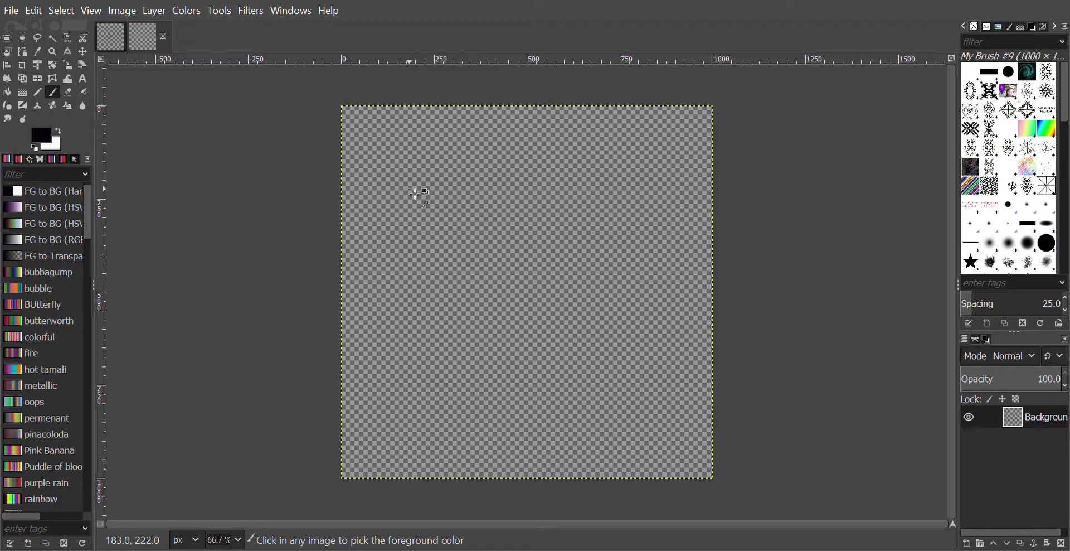
pyautogui.keyDown('ctrl'); pyautogui.scroll(2, 421, 191); pyautogui.keyUp('ctrl')
# Step: Paint a straight thin black line from the canvas's top-left corner to its bottom-right corner
pyautogui.scroll(5, 413, 190)
pyautogui.hscroll(-4, 413, 189)
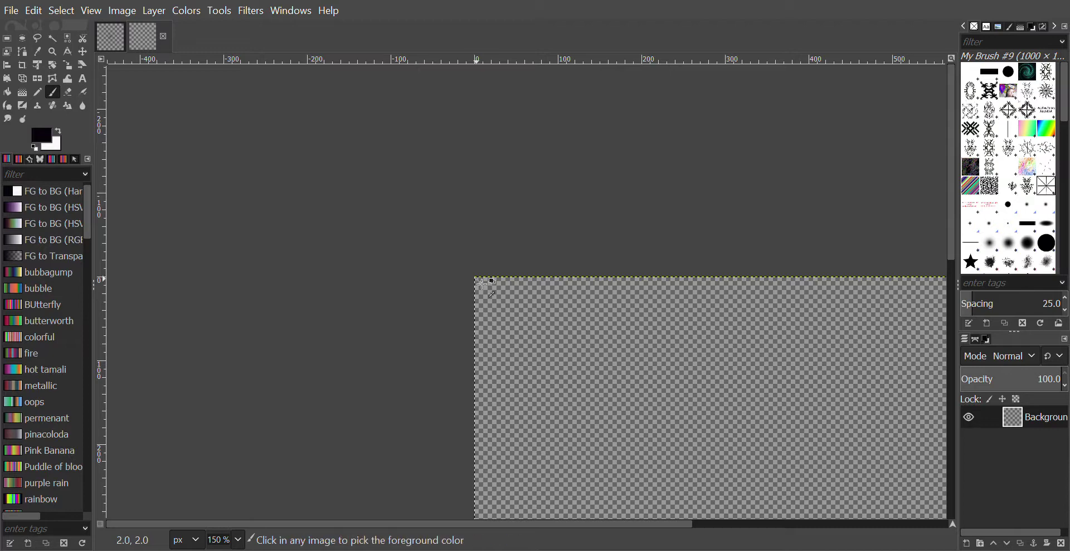
pyautogui.keyDown('ctrl'); pyautogui.scroll(2, 482, 284); pyautogui.keyUp('ctrl')
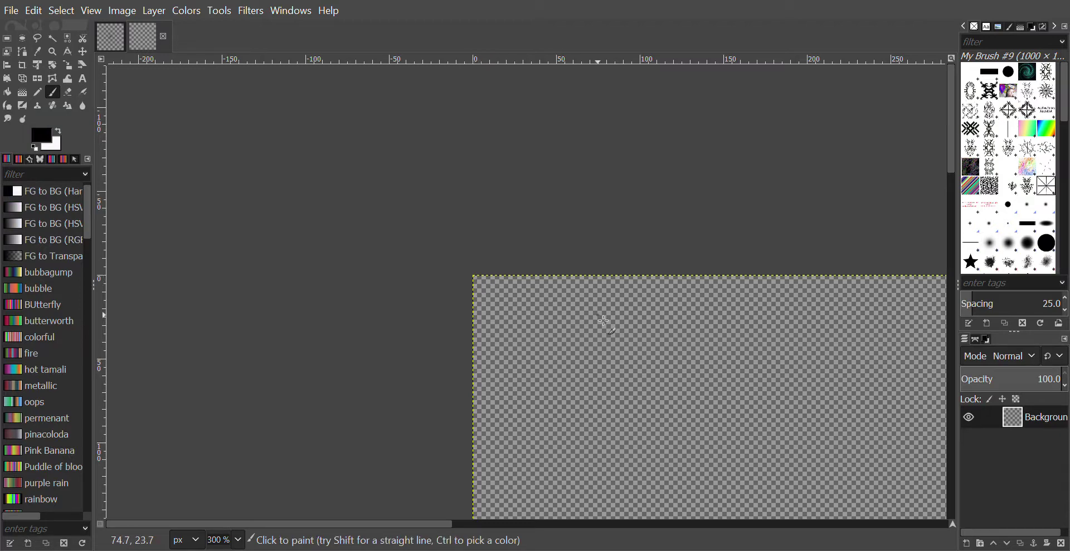
pyautogui.scroll(-5, 603, 320)
pyautogui.keyDown('ctrl'); pyautogui.scroll(-1, 619, 312); pyautogui.keyUp('ctrl')
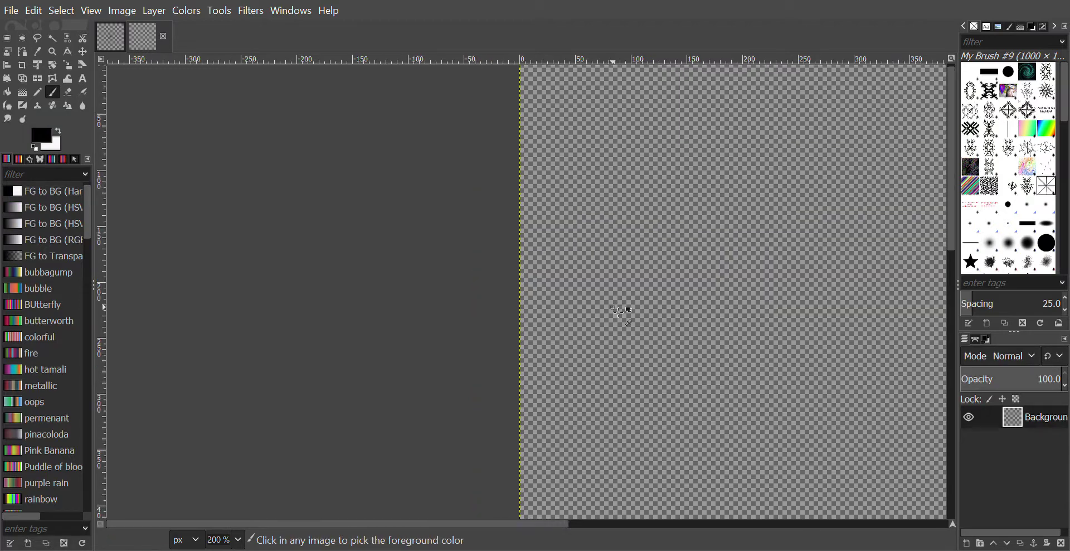
pyautogui.keyDown('ctrl'); pyautogui.scroll(-1, 618, 312); pyautogui.keyUp('ctrl')
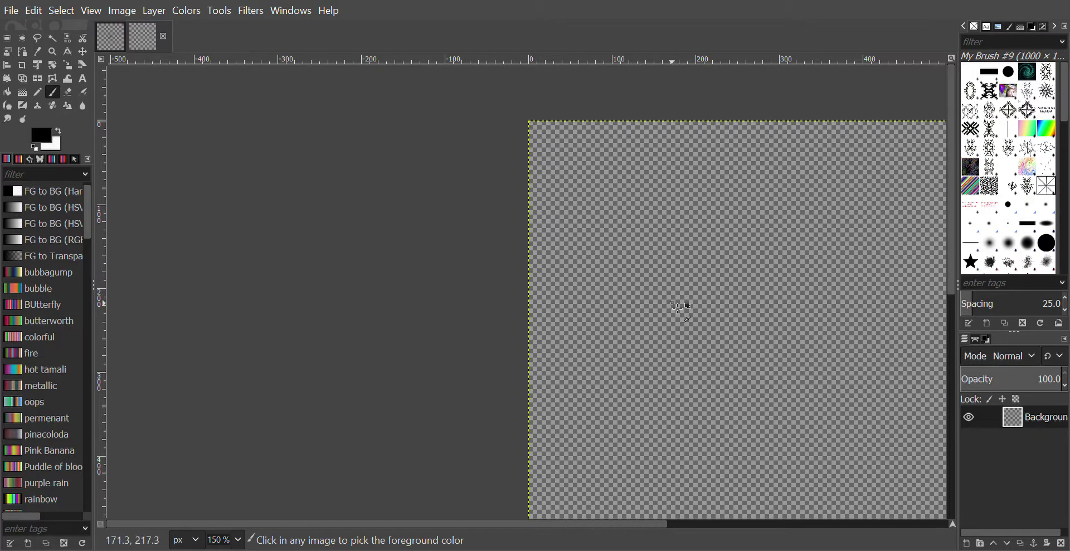
pyautogui.scroll(-5, 707, 322)
pyautogui.hscroll(5, 640, 269)
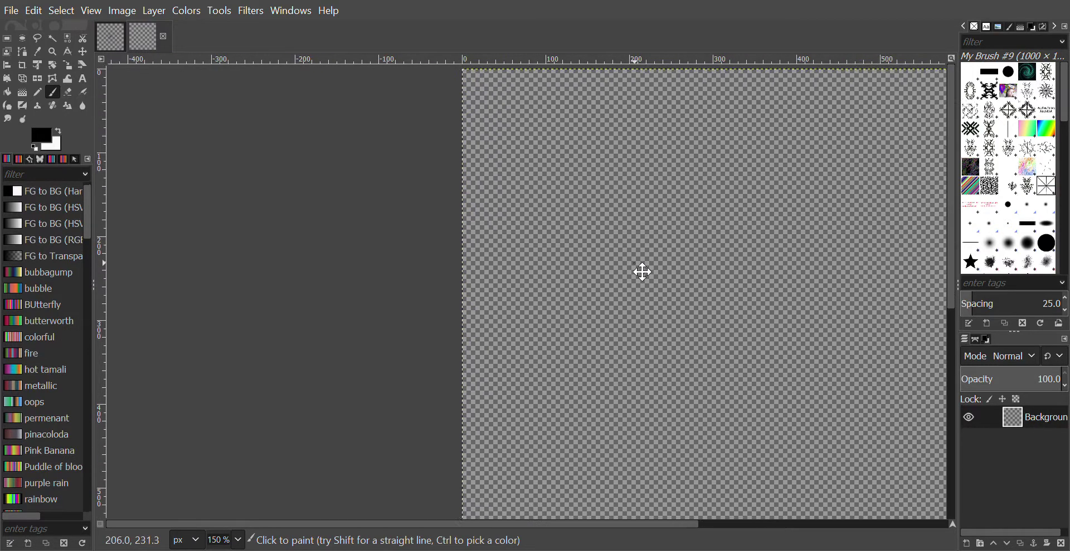
pyautogui.scroll(-6, 614, 270)
pyautogui.hscroll(6, 576, 215)
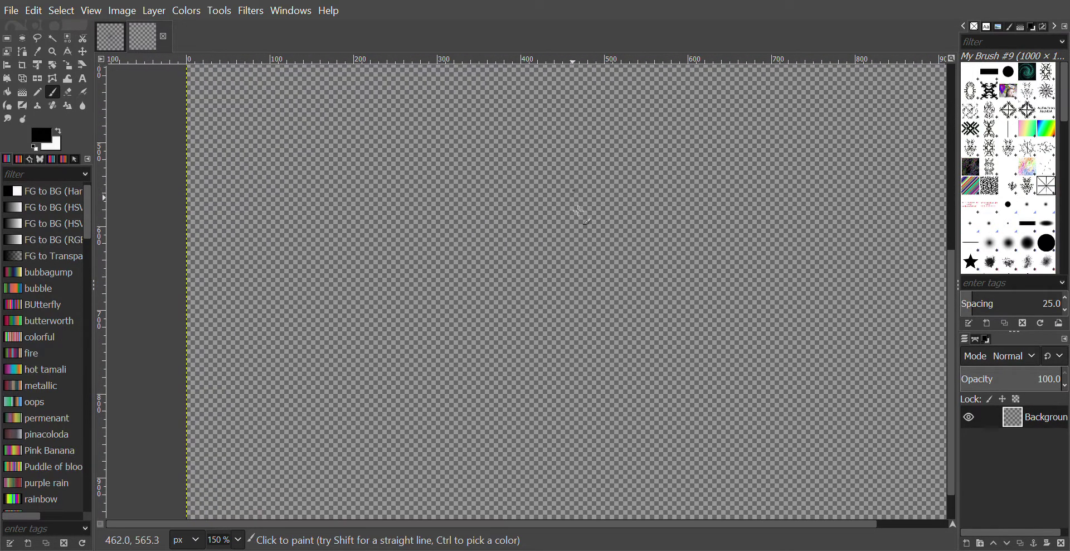
pyautogui.hscroll(6, 579, 258)
pyautogui.scroll(-2, 580, 257)
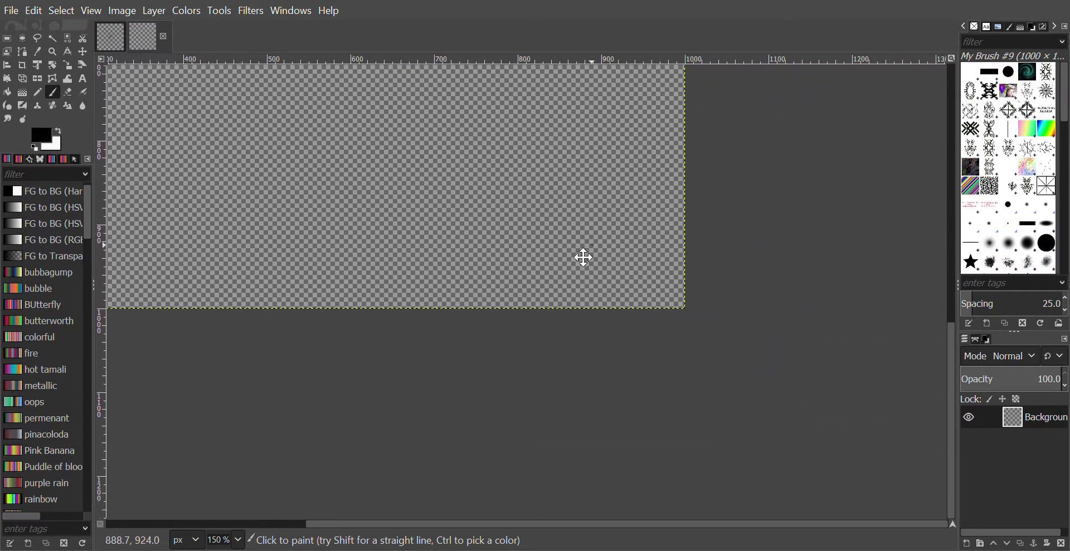
pyautogui.keyDown('ctrl'); pyautogui.scroll(1, 596, 309); pyautogui.keyUp('ctrl')
pyautogui.keyDown('ctrl'); pyautogui.scroll(2, 597, 315); pyautogui.keyUp('ctrl')
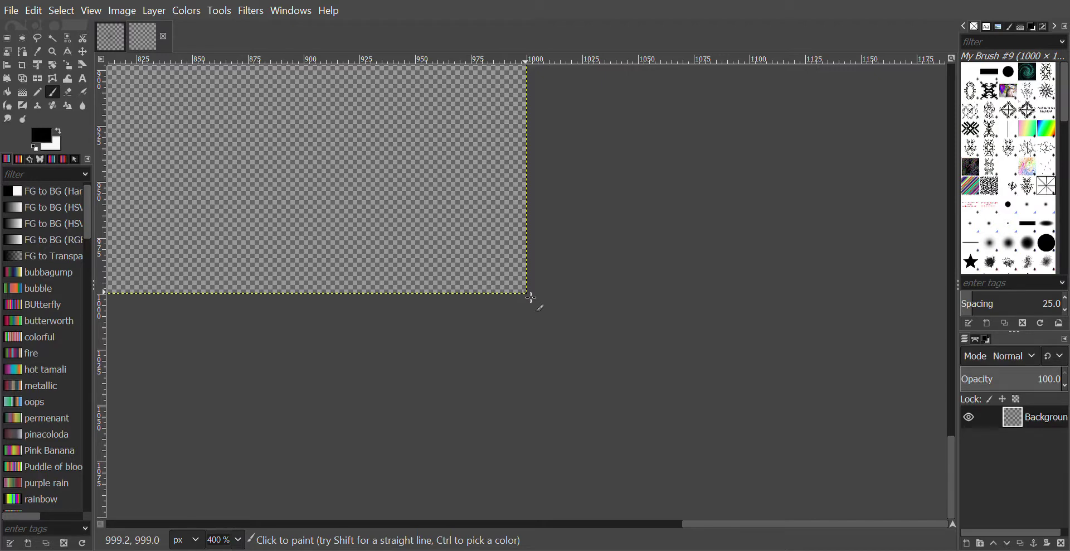
pyautogui.press('shift')
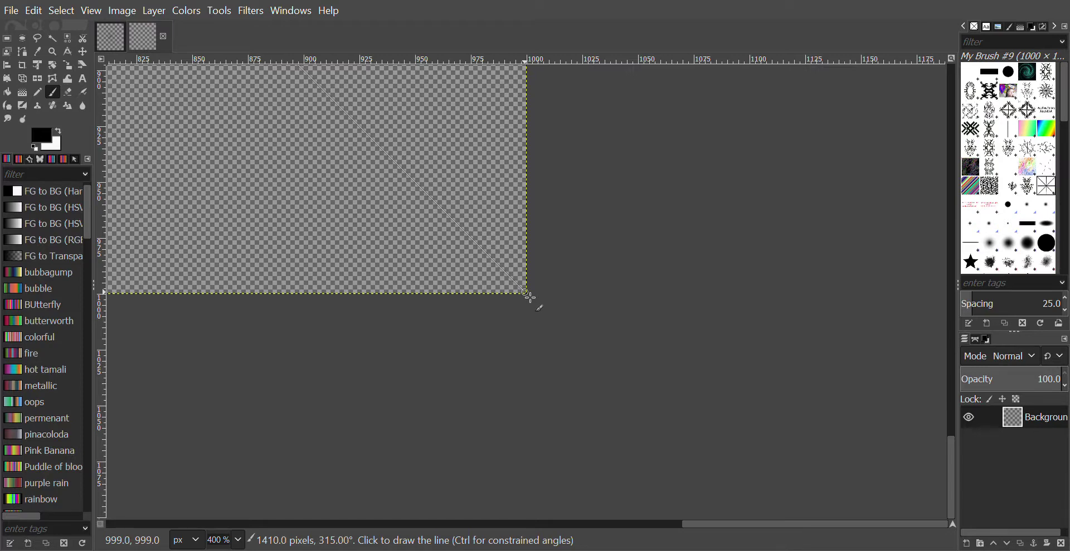
pyautogui.keyDown('shift'); pyautogui.click(526, 292); pyautogui.keyUp('shift')
pyautogui.keyDown('ctrl'); pyautogui.scroll(-6, 532, 300); pyautogui.keyUp('ctrl')
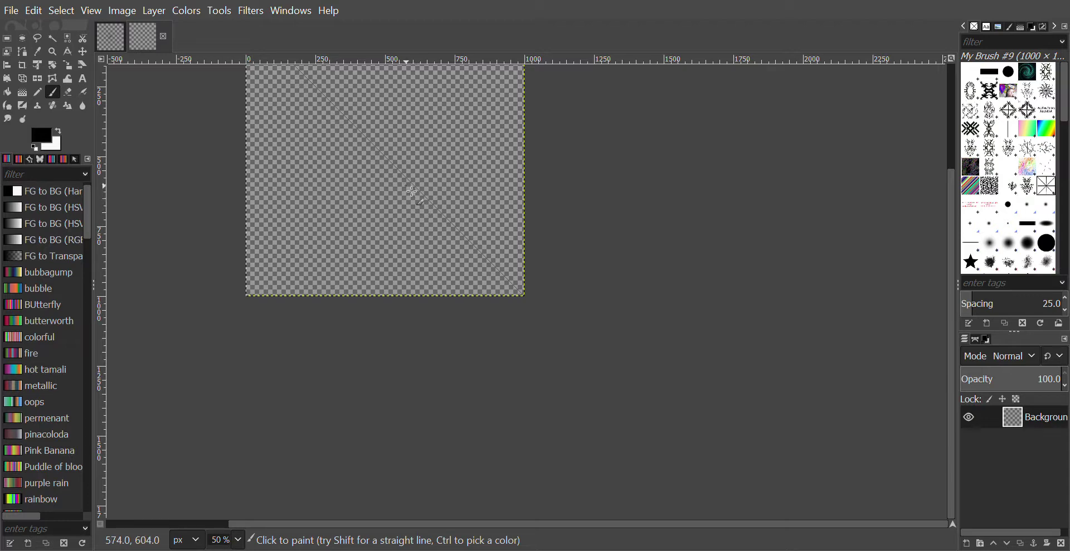
# Step: Paint the opposite diagonal toward the top-right corner, undoing and repainting a misplaced first attempt
pyautogui.keyDown('ctrl'); pyautogui.scroll(-1, 410, 184); pyautogui.keyUp('ctrl')
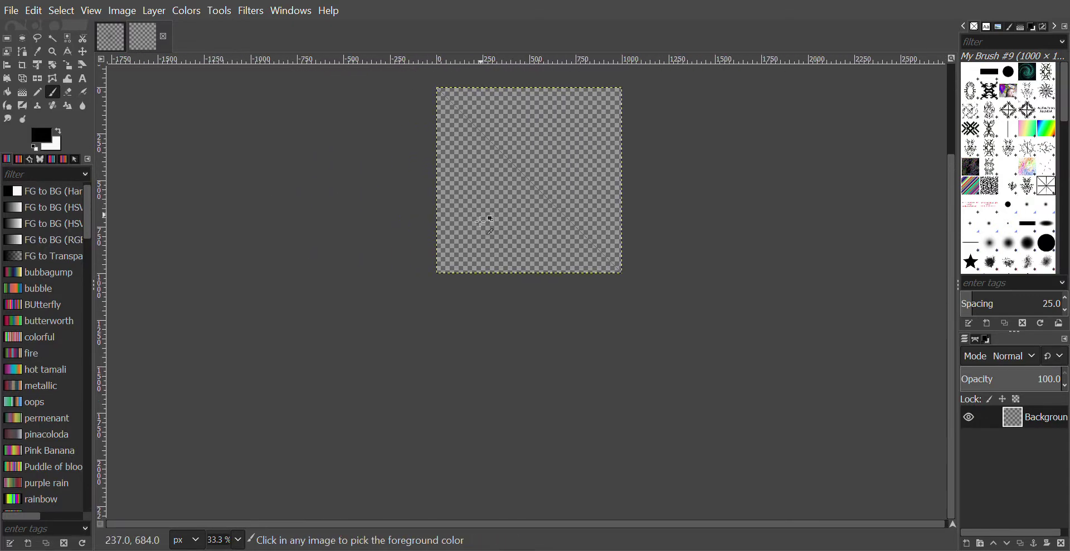
pyautogui.scroll(4, 477, 221)
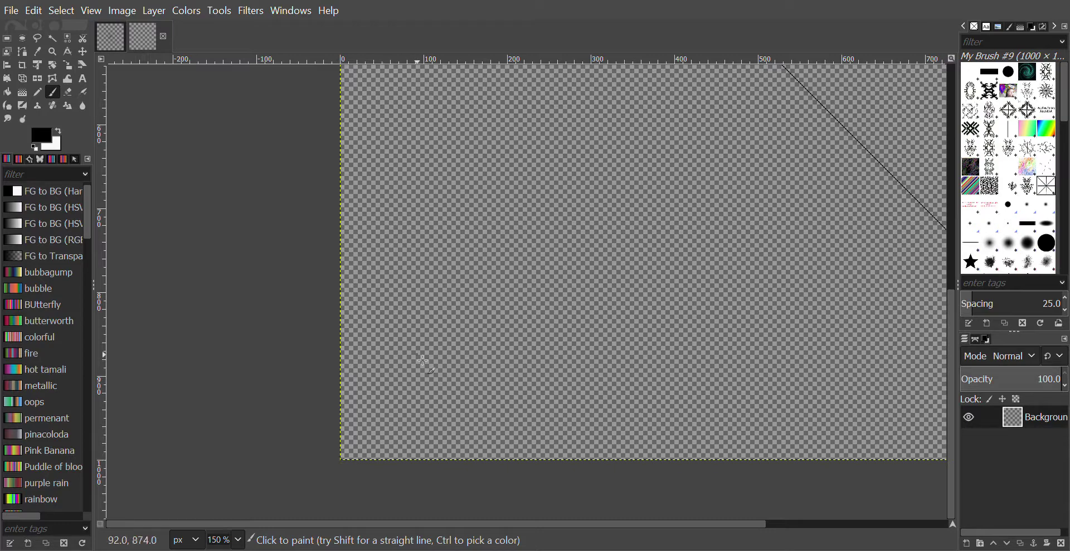
pyautogui.scroll(-3, 442, 341)
pyautogui.scroll(3, 511, 292)
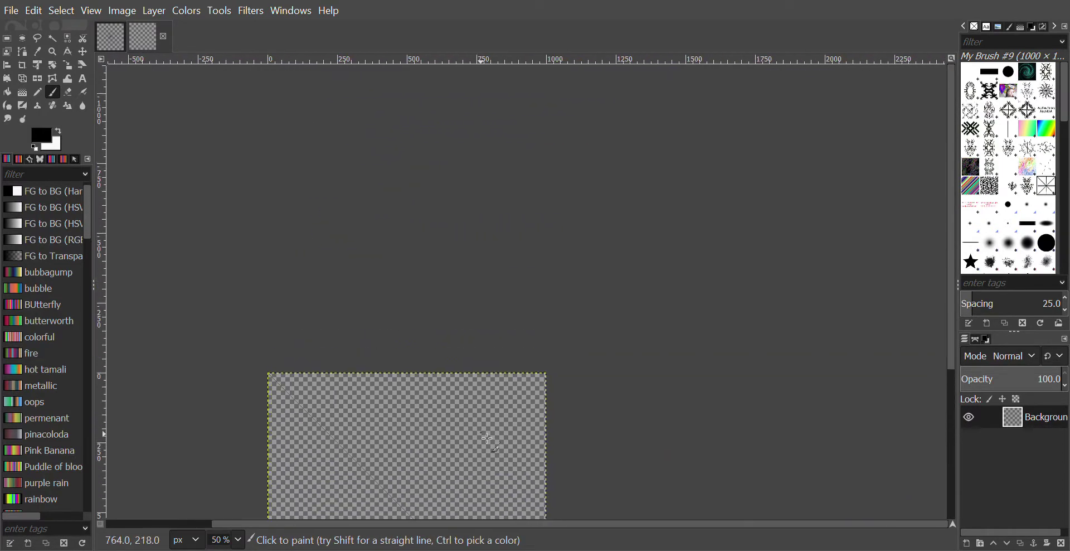
pyautogui.scroll(4, 527, 389)
pyautogui.scroll(1, 527, 389)
pyautogui.scroll(4, 524, 356)
pyautogui.hscroll(2, 490, 411)
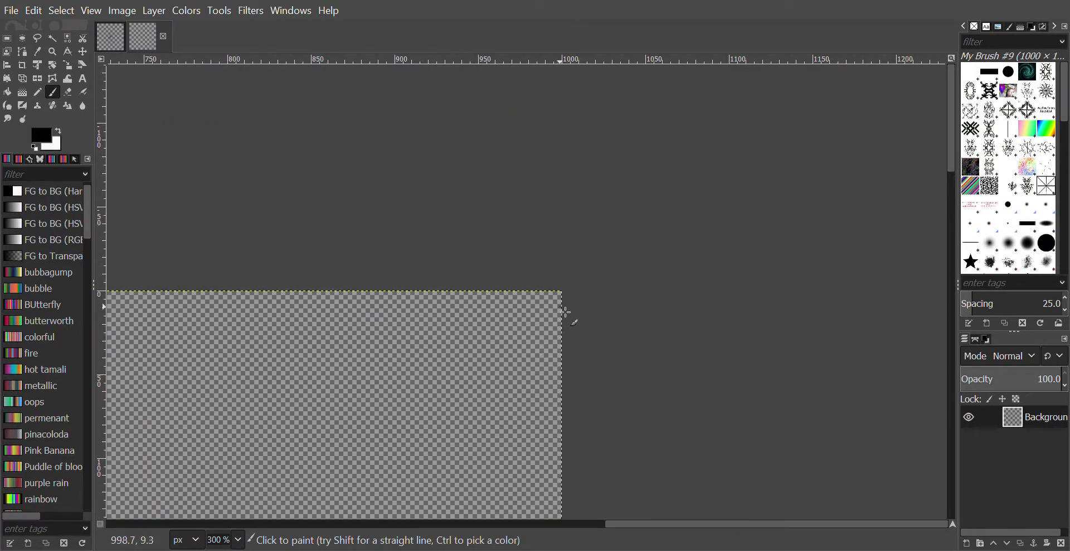
pyautogui.press('shift')
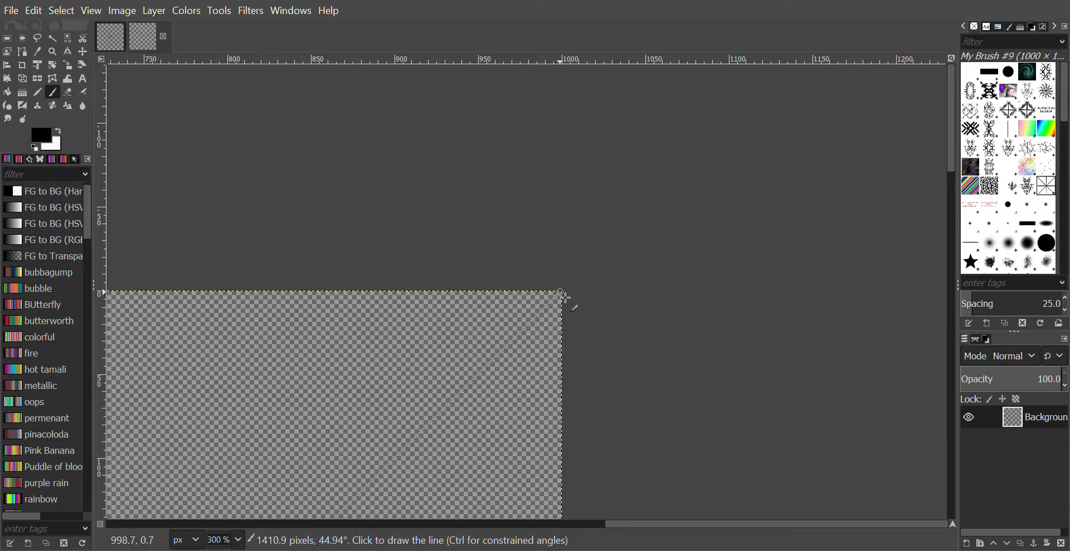
pyautogui.keyDown('shift'); pyautogui.click(561, 296); pyautogui.keyUp('shift')
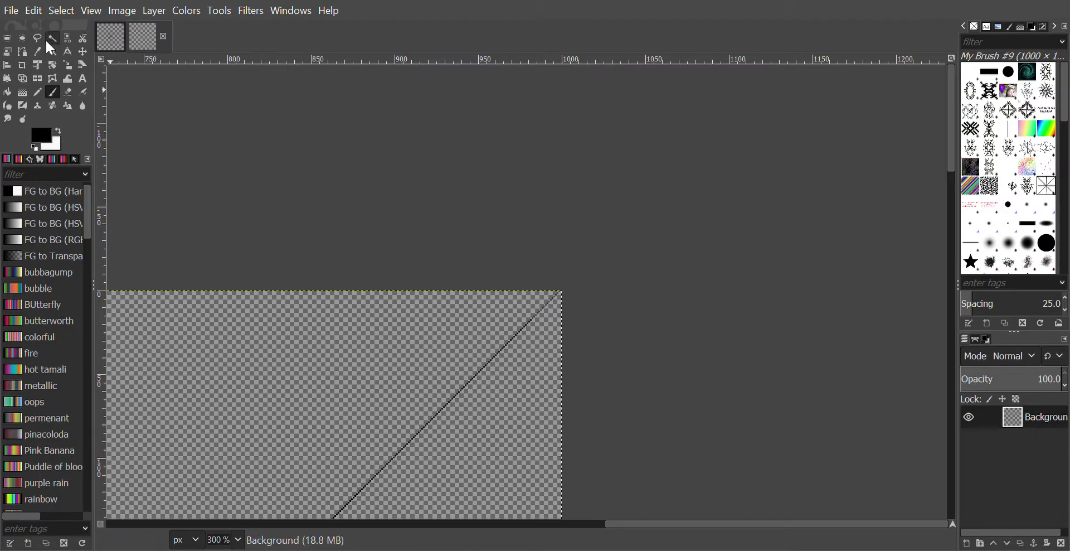
pyautogui.hotkey('ctrl', 'z')
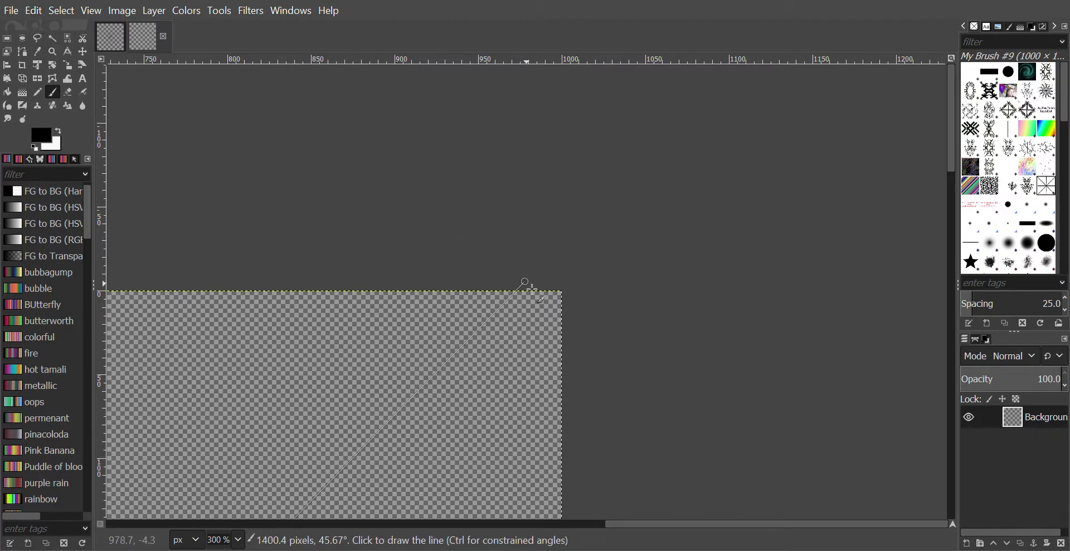
pyautogui.keyDown('shift'); pyautogui.click(562, 292); pyautogui.keyUp('shift')
# Step: Undo via Edit > Undo, redraw the diagonal exactly into the top-right corner, and inspect the X
pyautogui.scroll(3, 542, 320)
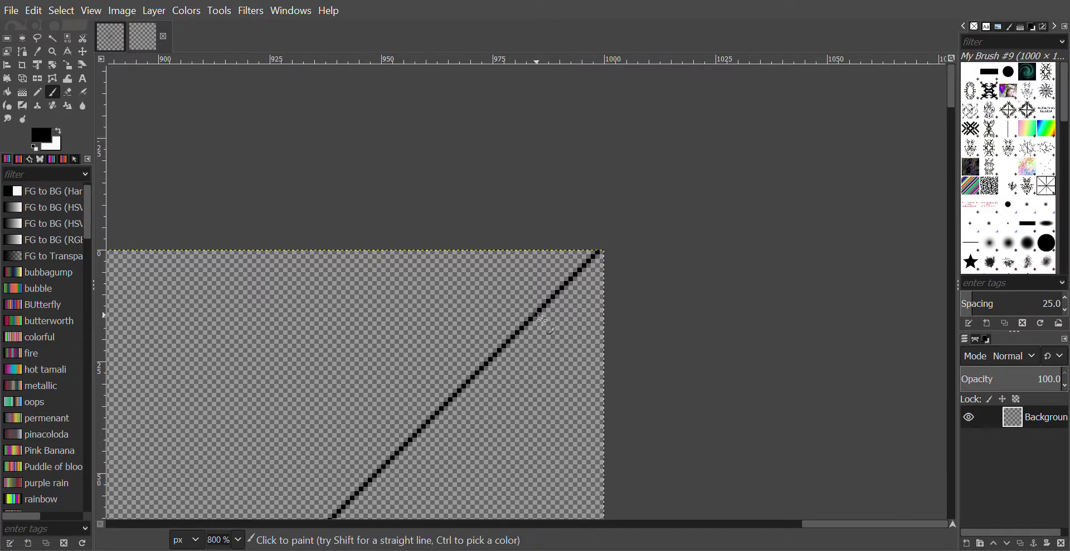
pyautogui.click(35, 12)
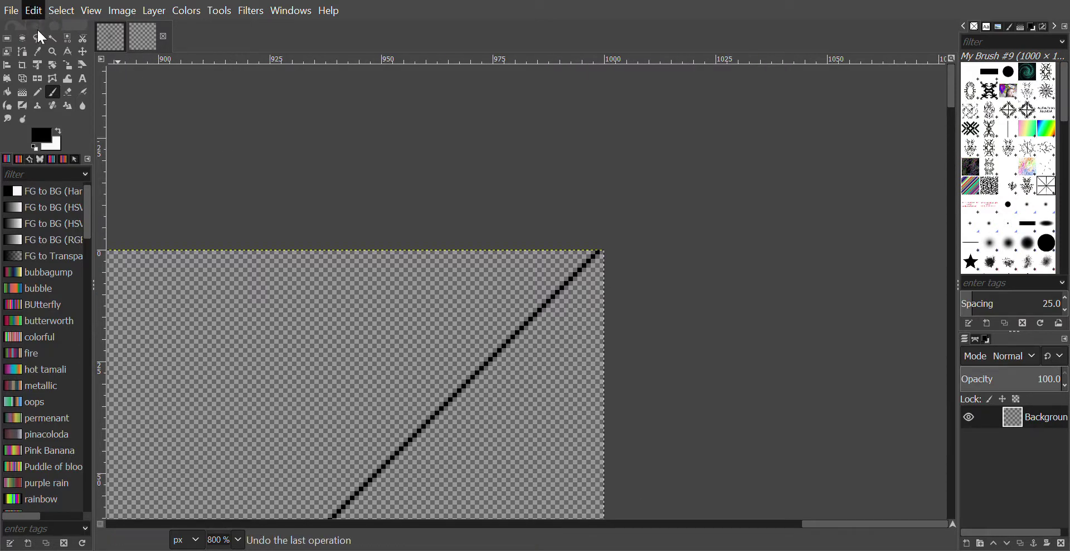
pyautogui.click(37, 28)
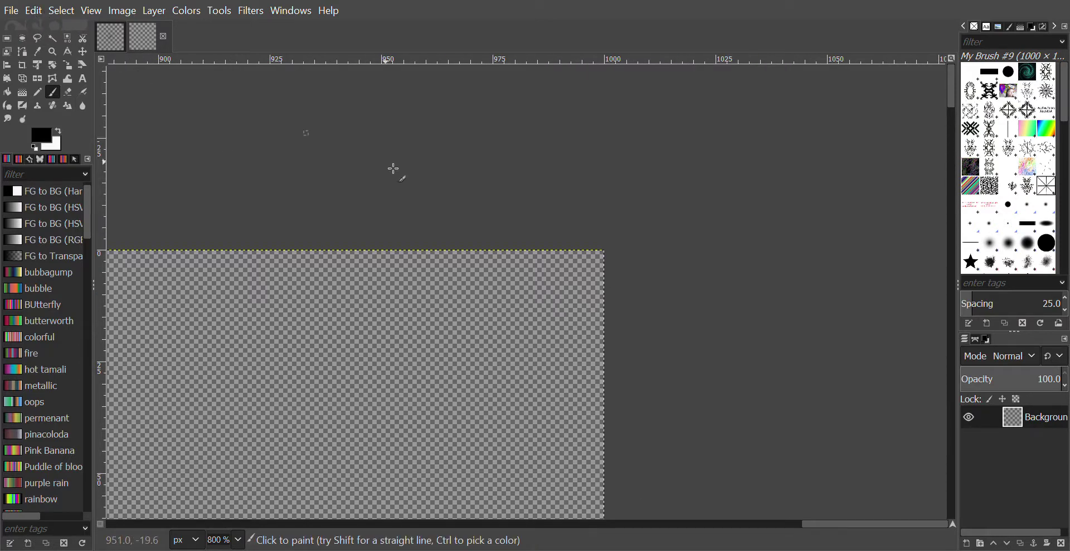
pyautogui.keyDown('shift'); pyautogui.click(604, 254); pyautogui.keyUp('shift')
pyautogui.scroll(-4, 489, 304)
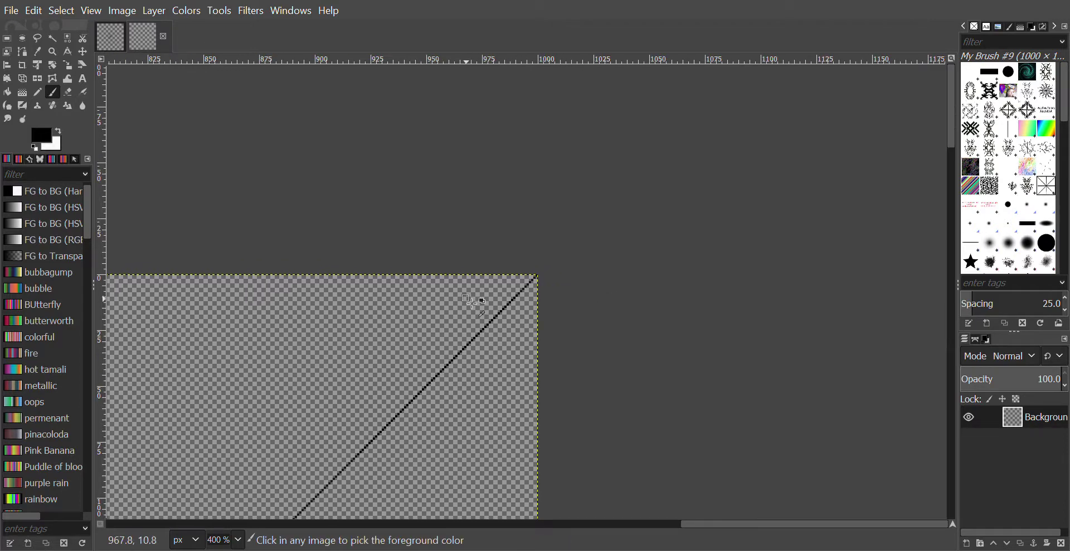
pyautogui.hscroll(-10, 447, 270)
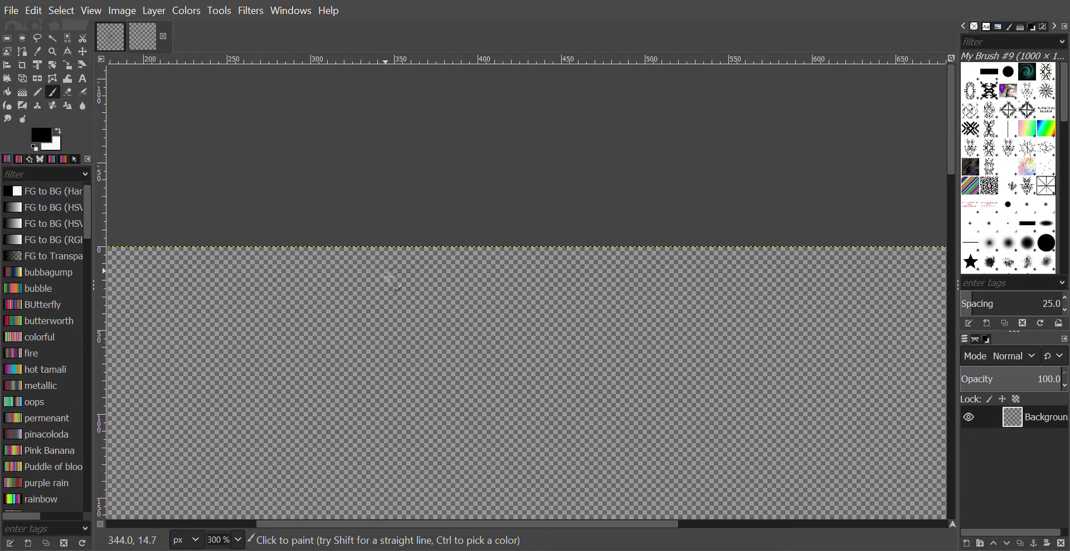
pyautogui.scroll(2, 375, 270)
pyautogui.scroll(1, 372, 271)
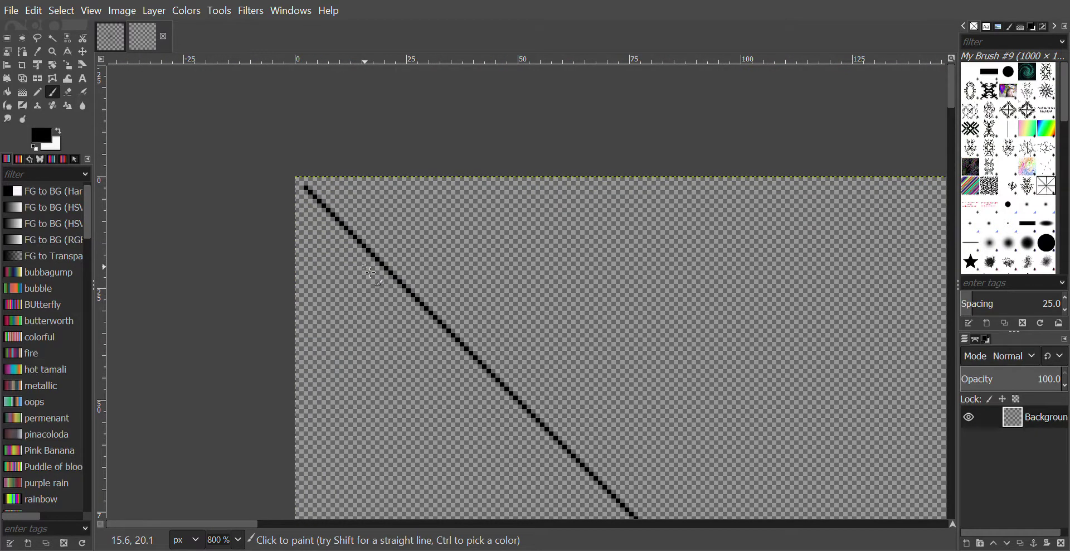
pyautogui.scroll(-3, 536, 314)
pyautogui.hscroll(-4, 479, 287)
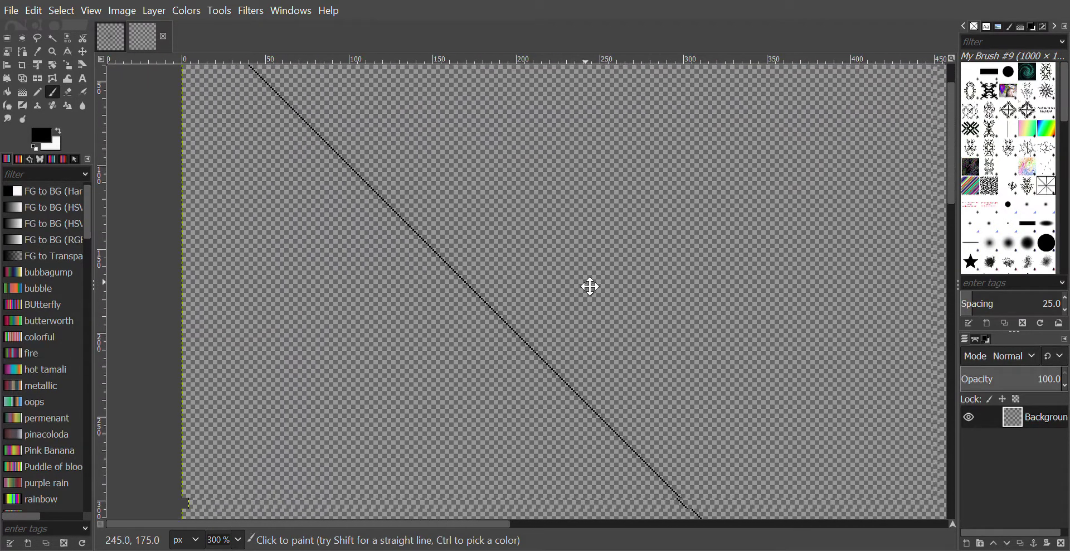
pyautogui.scroll(-15, 609, 349)
pyautogui.hscroll(12, 578, 269)
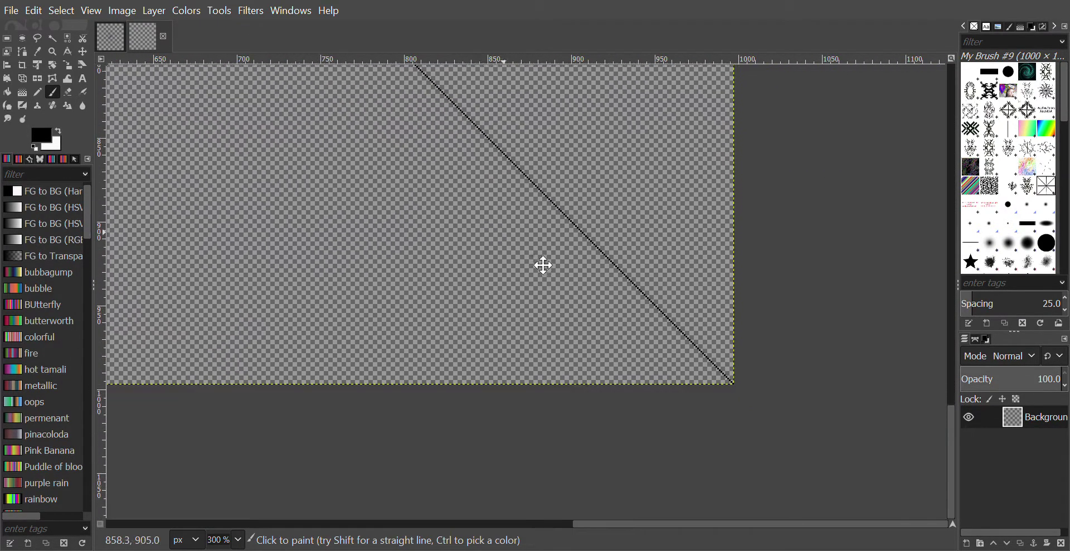
pyautogui.hscroll(-2, 605, 329)
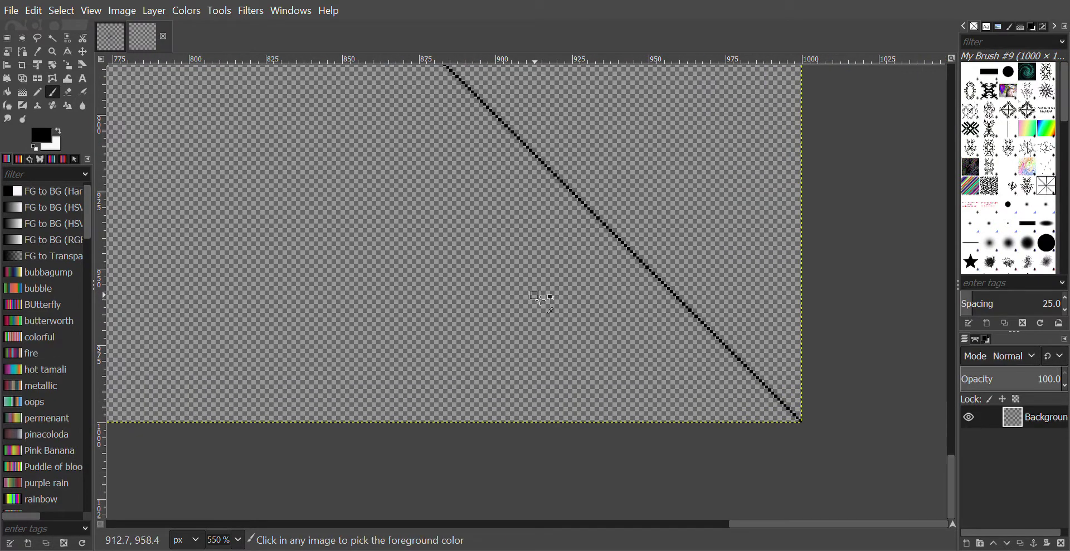
pyautogui.scroll(-2, 541, 300)
pyautogui.scroll(-3, 541, 300)
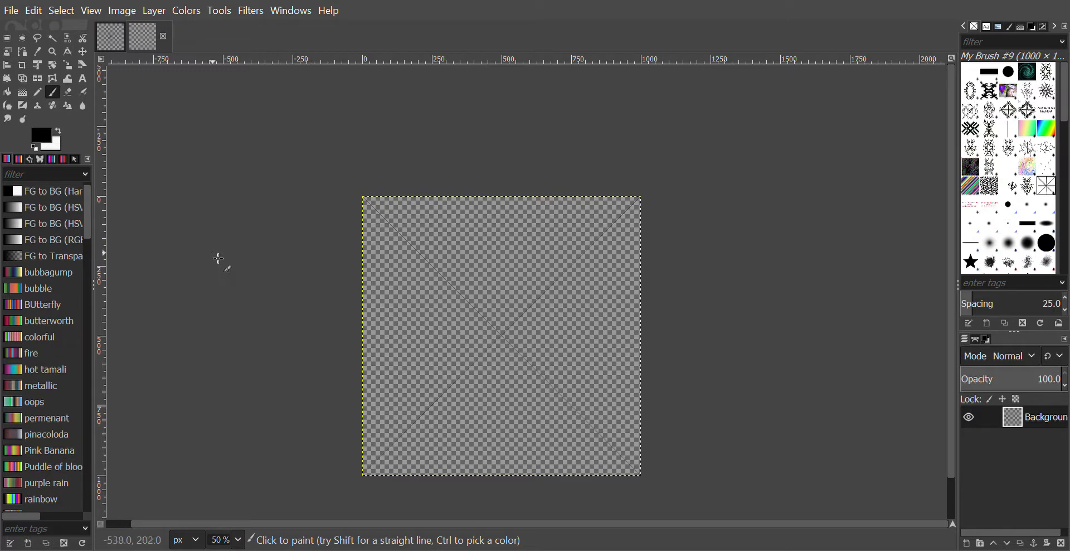
# Step: Duplicate the line layer and rotate the copy 15° about the centre 500, 500
pyautogui.click(156, 10)
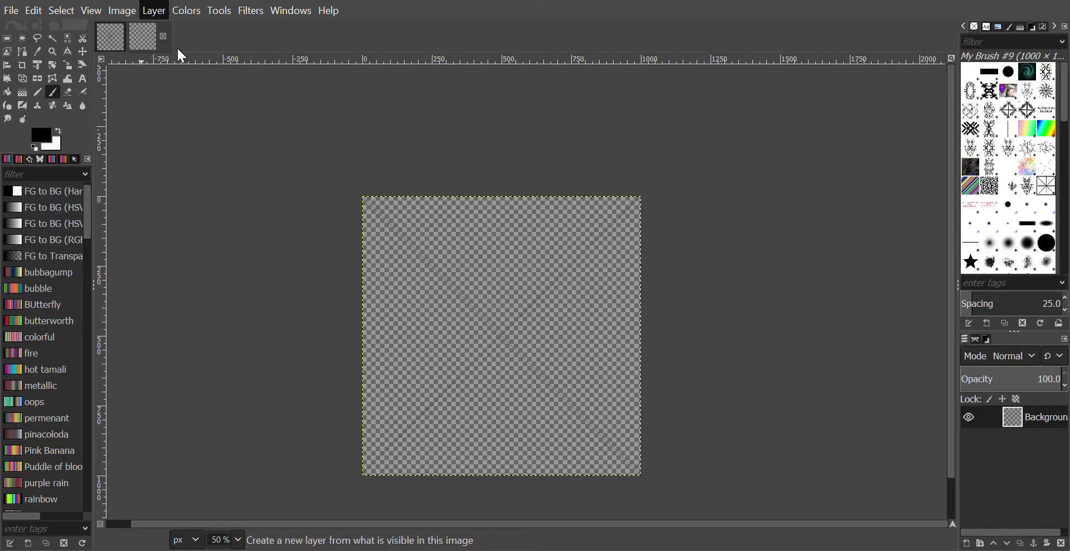
pyautogui.click(179, 92)
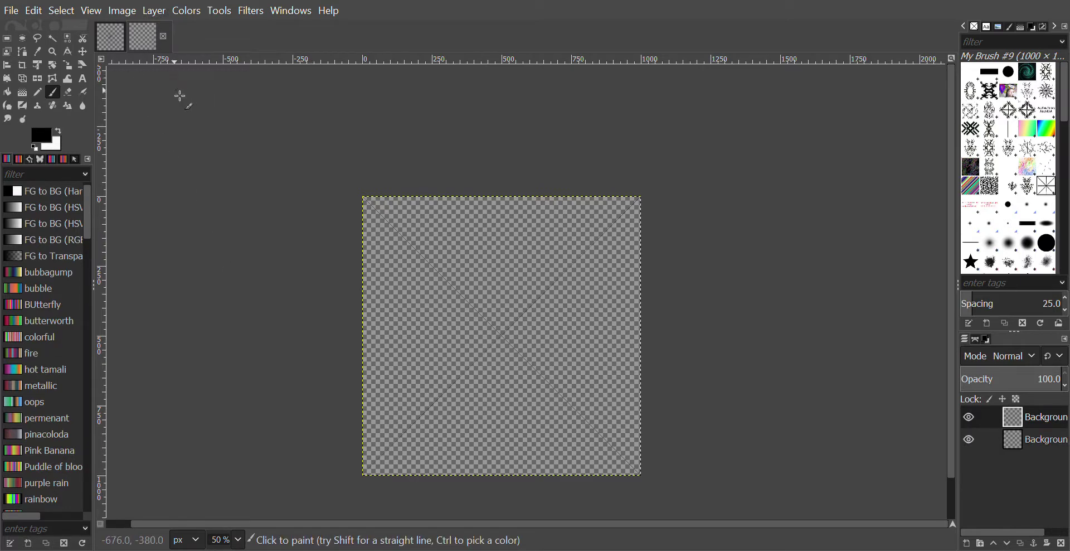
pyautogui.click(52, 65)
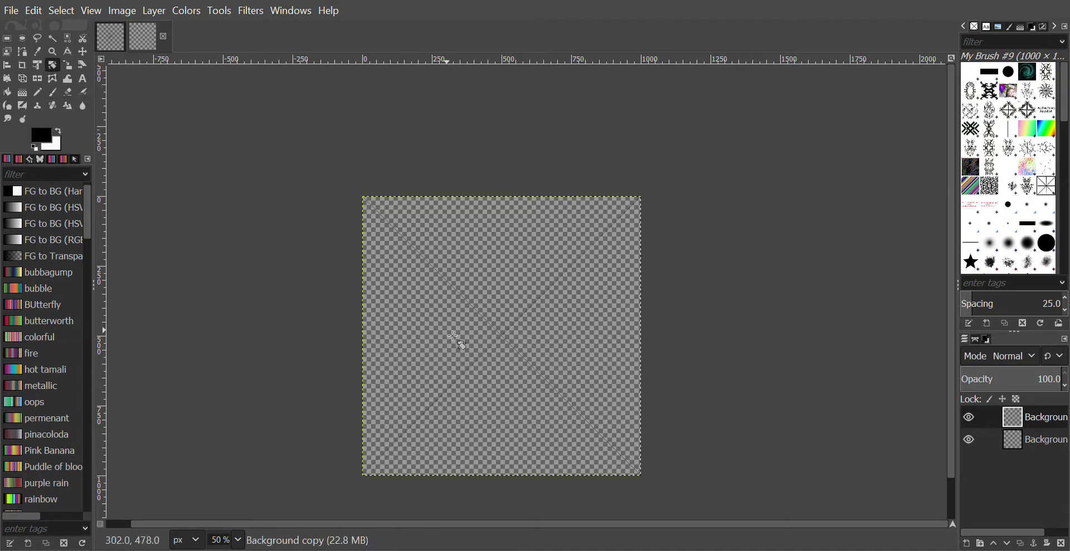
pyautogui.click(505, 345)
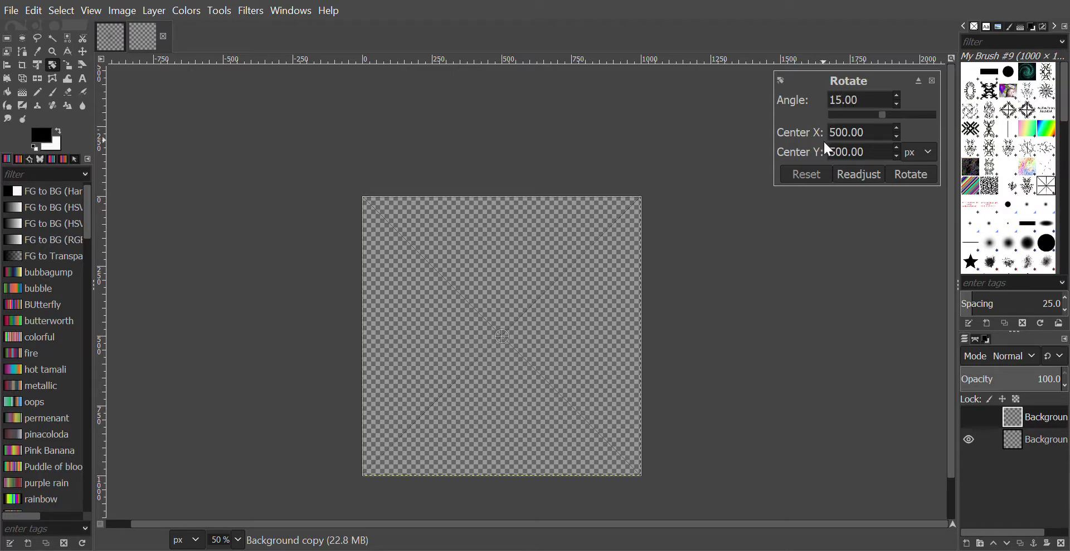
pyautogui.click(912, 174)
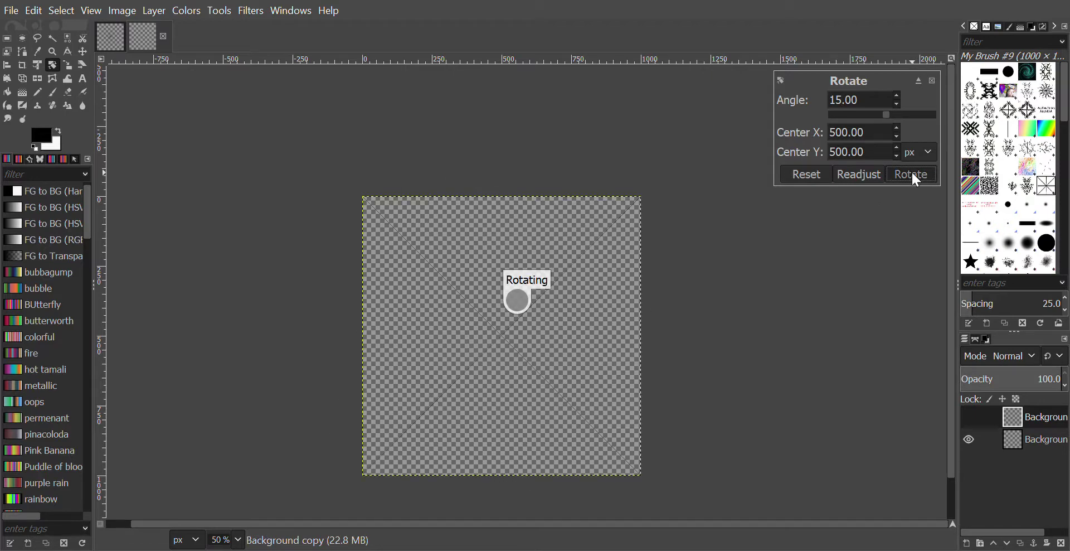
pyautogui.press('1')
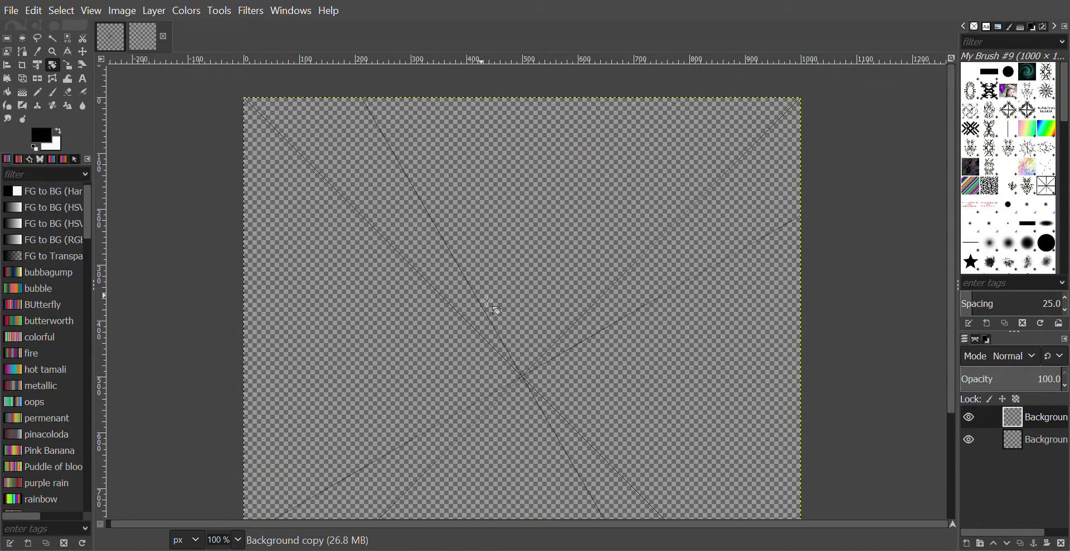
pyautogui.press('-')
pyautogui.press('-')
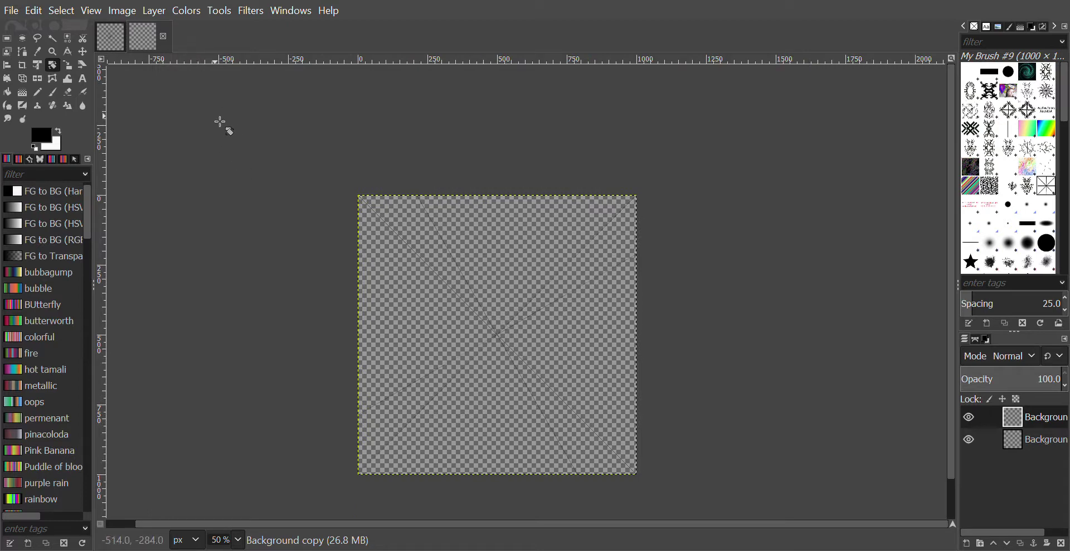
# Step: Duplicate the rotated line layer and turn the new copy another 15° around the centre
pyautogui.click(156, 10)
pyautogui.click(192, 79)
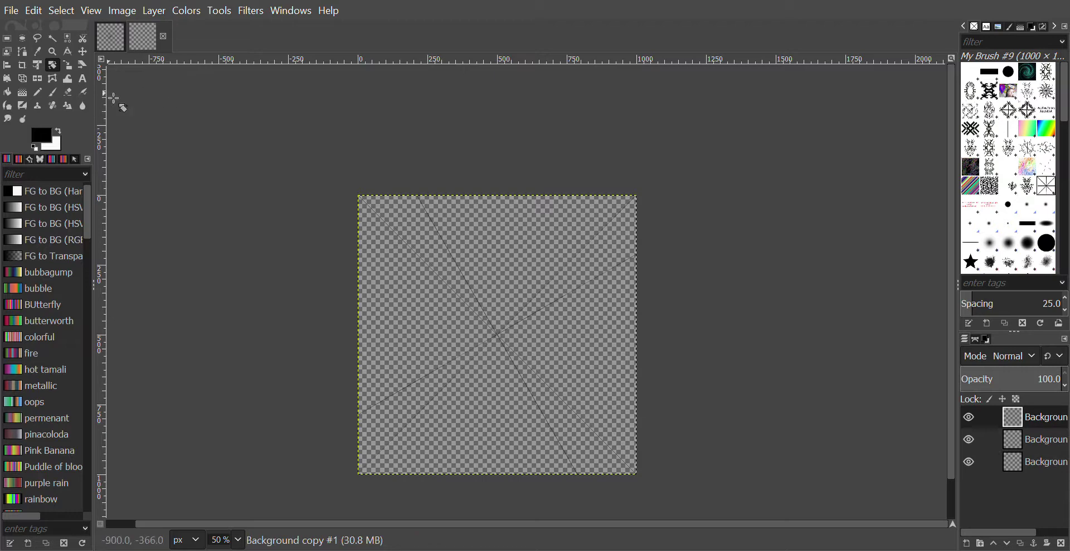
pyautogui.click(58, 66)
pyautogui.click(502, 332)
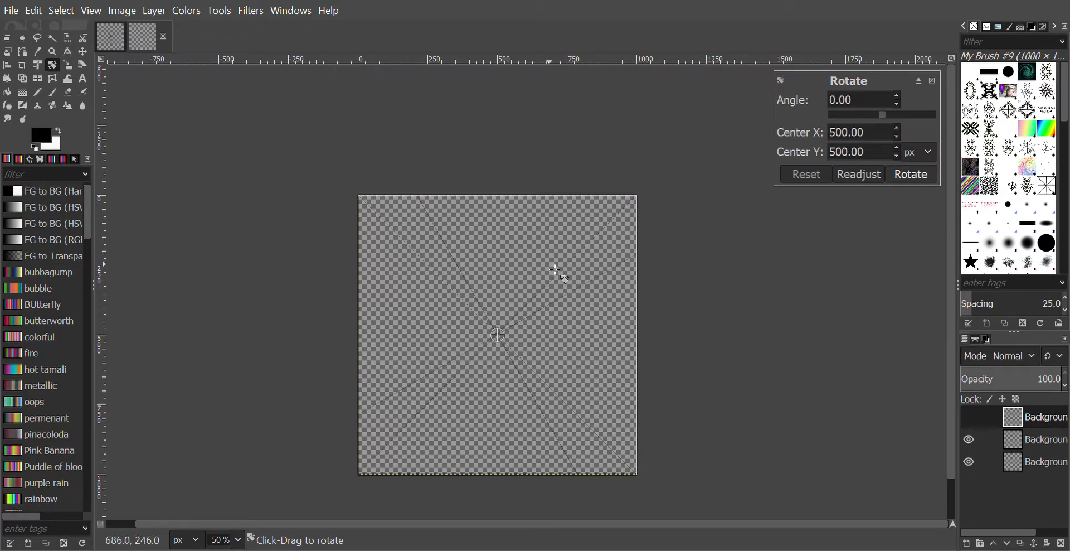
pyautogui.moveTo(557, 279); pyautogui.dragTo(562, 289)
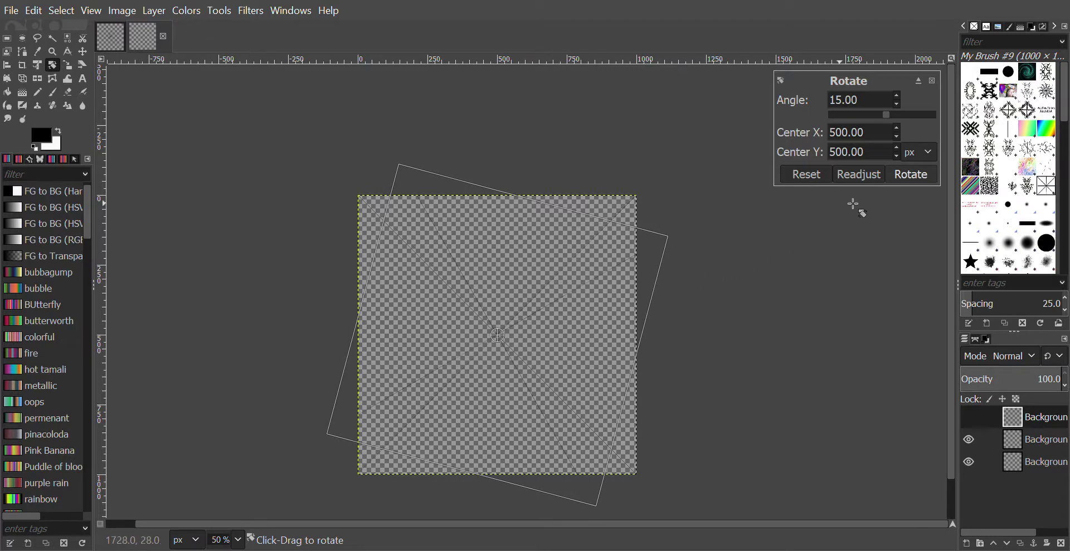
pyautogui.click(906, 180)
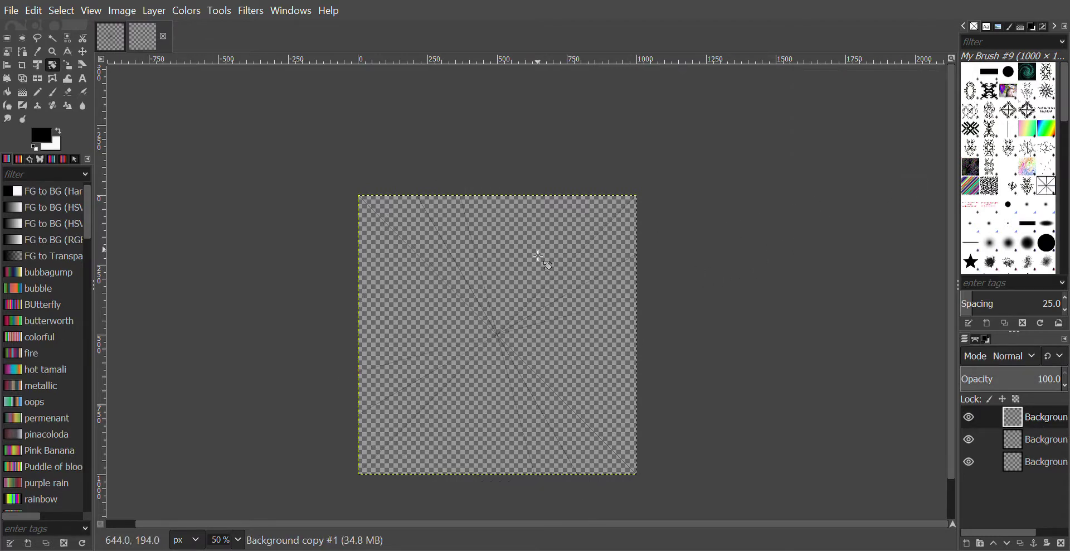
# Step: Zoom in to inspect the radiating lines, then switch back to the original starburst image
pyautogui.press('1')
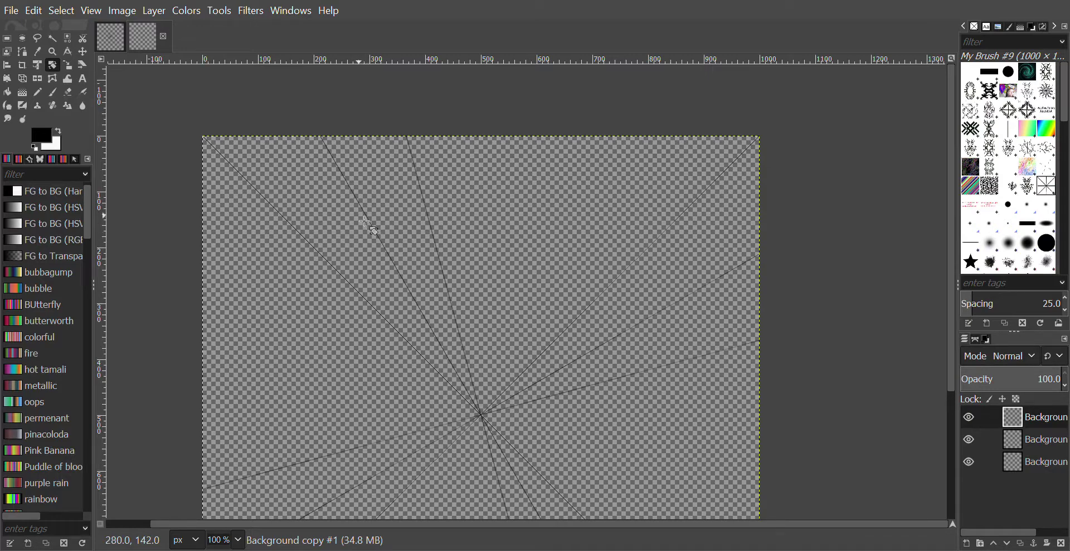
pyautogui.press('-')
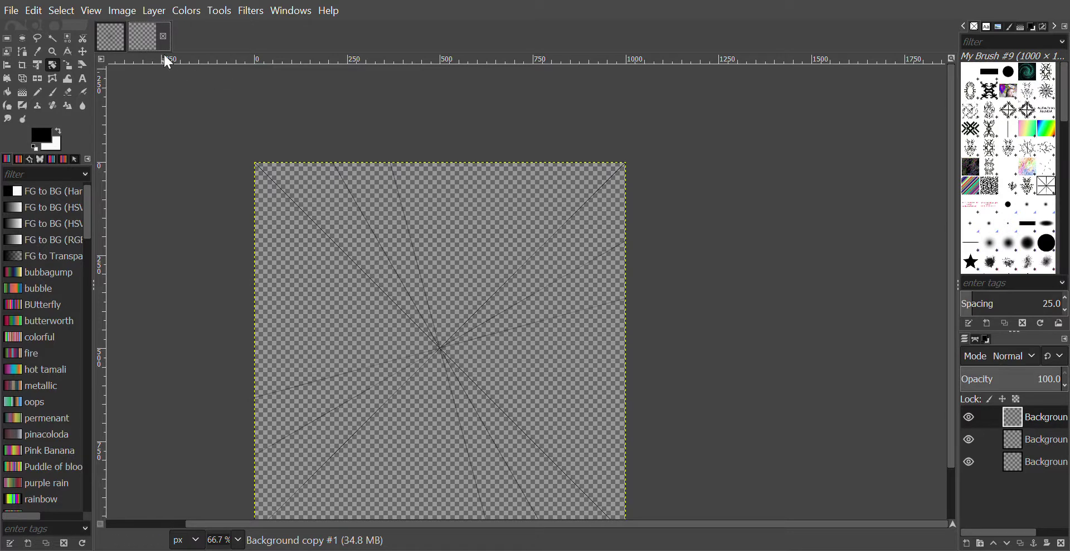
pyautogui.click(122, 34)
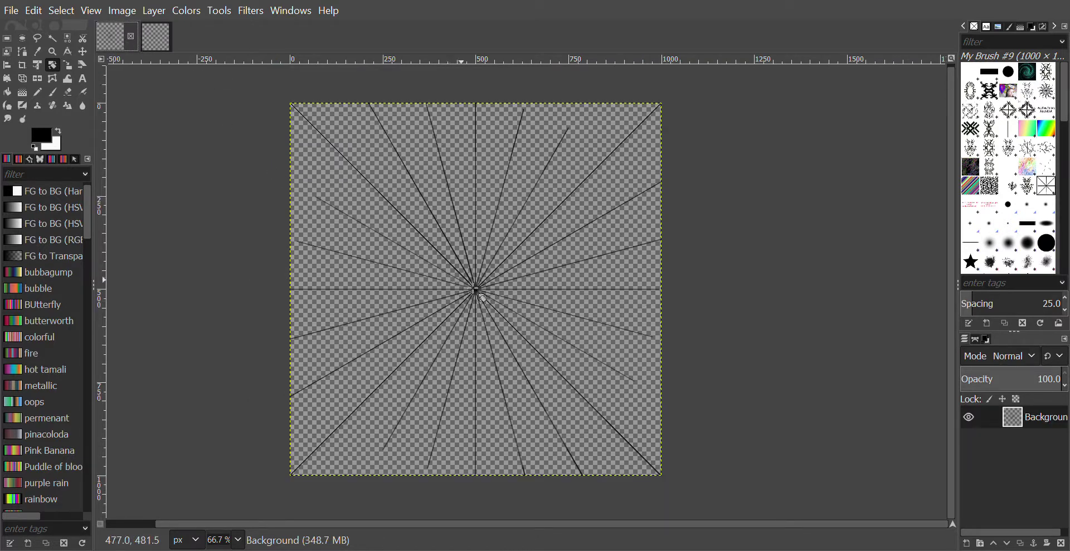